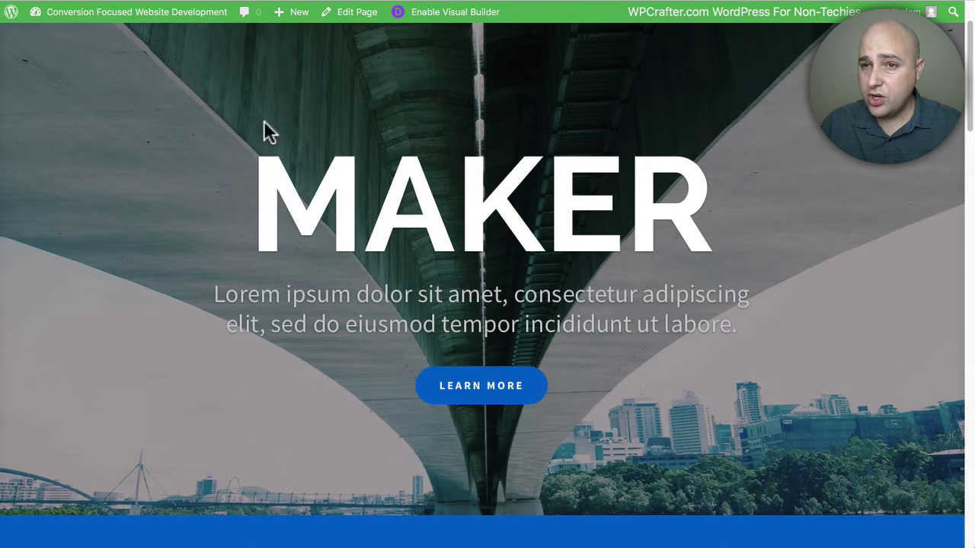
Open the Victor Font article 'Remove Divi Shortcodes For New Theme' and scroll through its code snippet
left_click(221, 2)
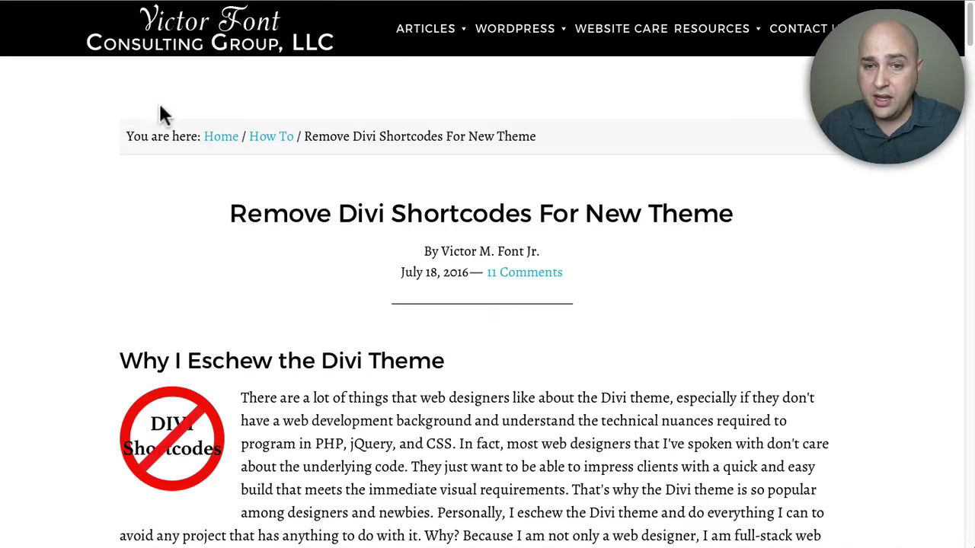
scroll(169, 170, "down", 15)
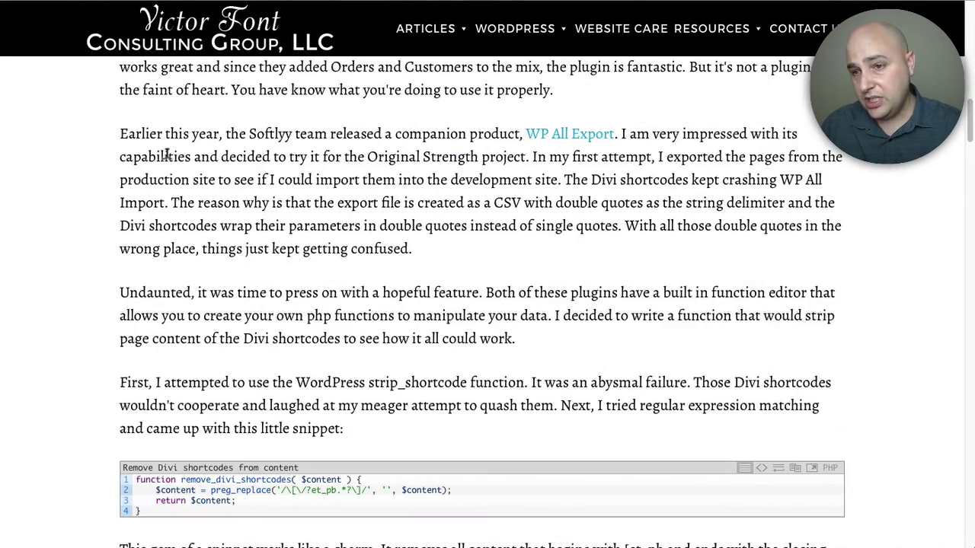
scroll(162, 156, "down", 2)
scroll(144, 262, "up", 17)
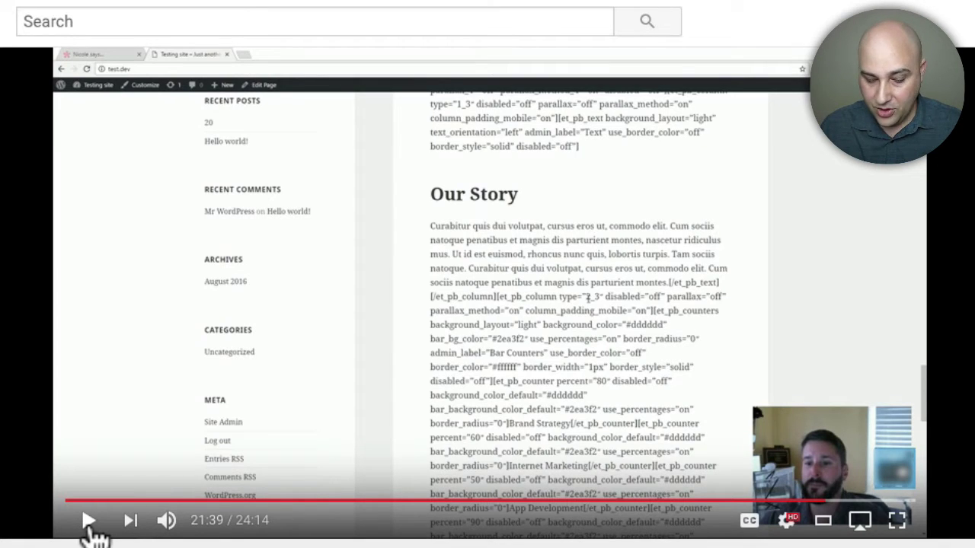
Play the YouTube clip of leftover Divi shortcodes and pause it at 21:57
left_click(88, 520)
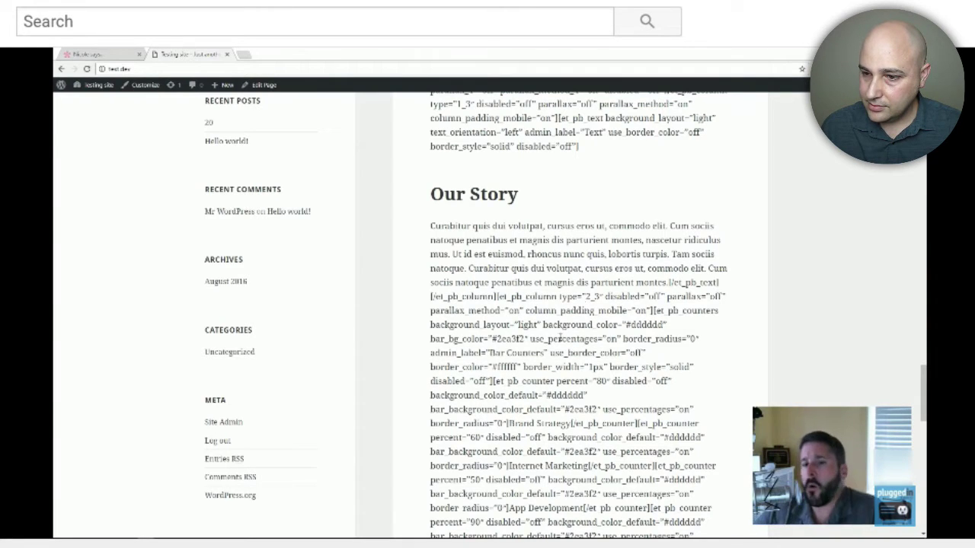
mouse_move(67, 537)
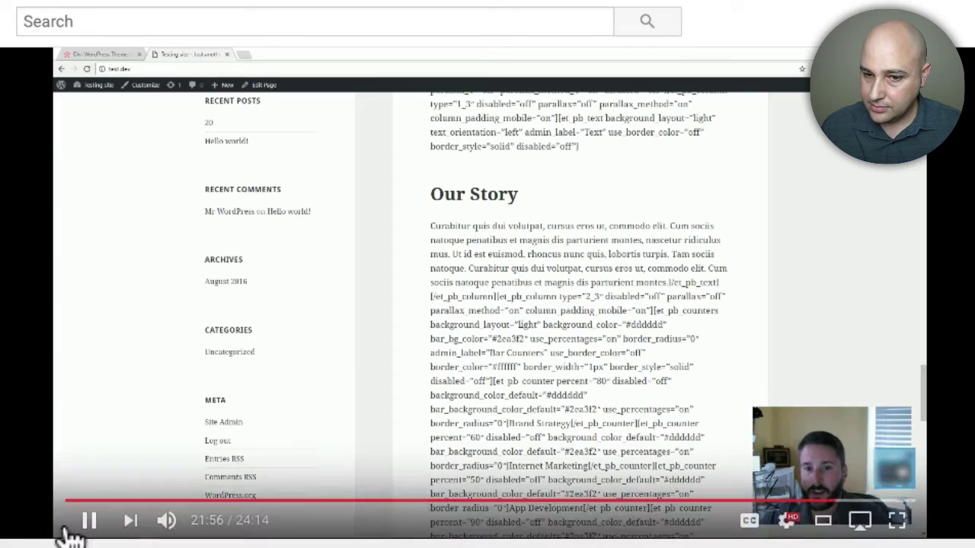
left_click(89, 520)
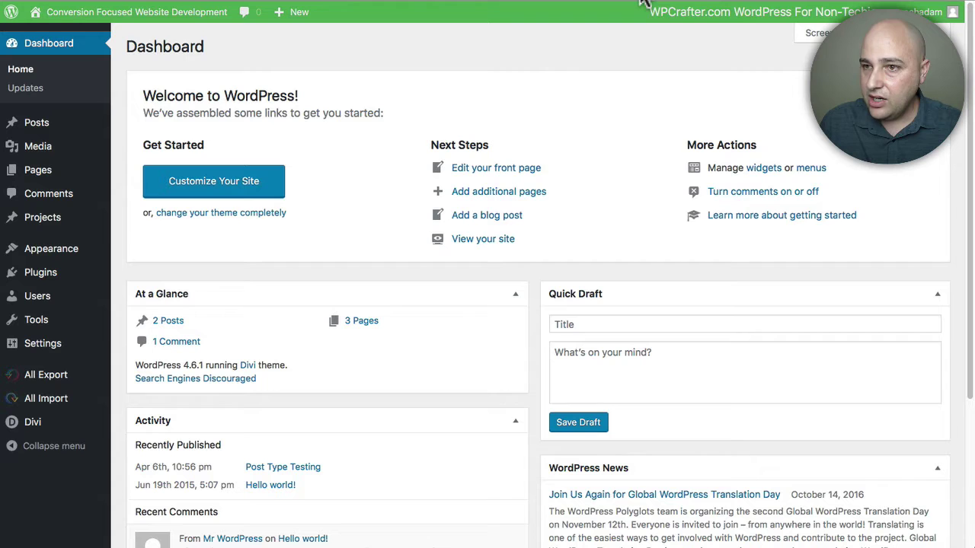
Activate the Twenty Sixteen theme and view the front page showing raw Divi shortcode text
left_click(643, 6)
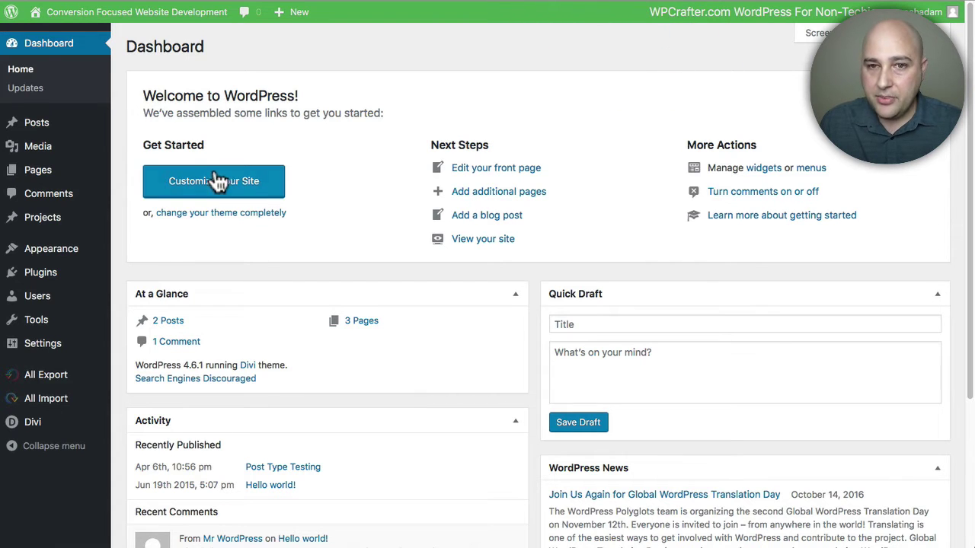
left_click(61, 252)
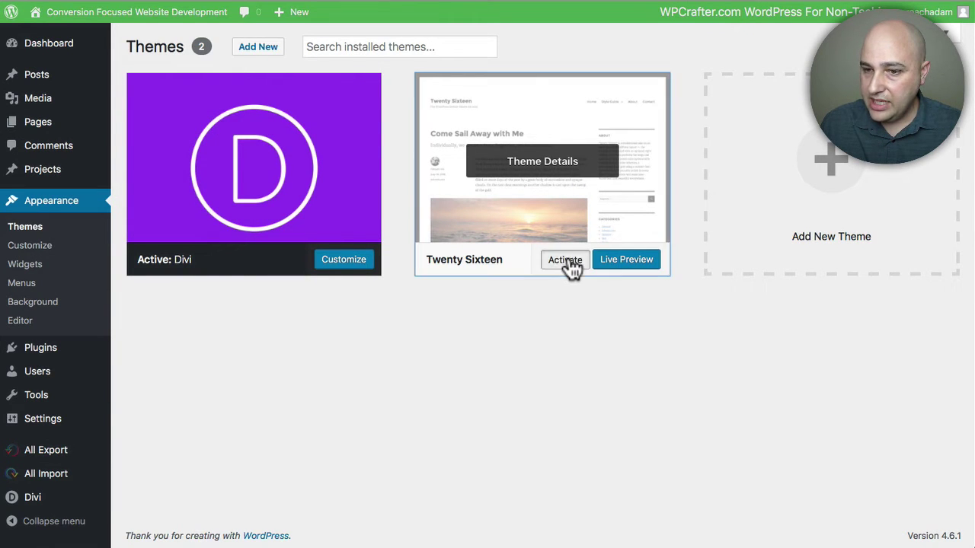
left_click(565, 260)
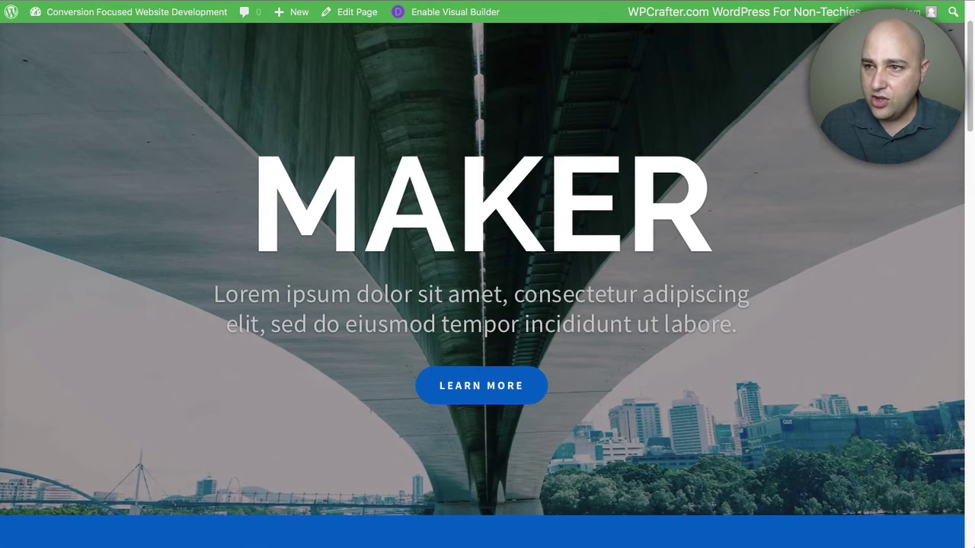
left_click(714, 3)
scroll(261, 242, "down", 10)
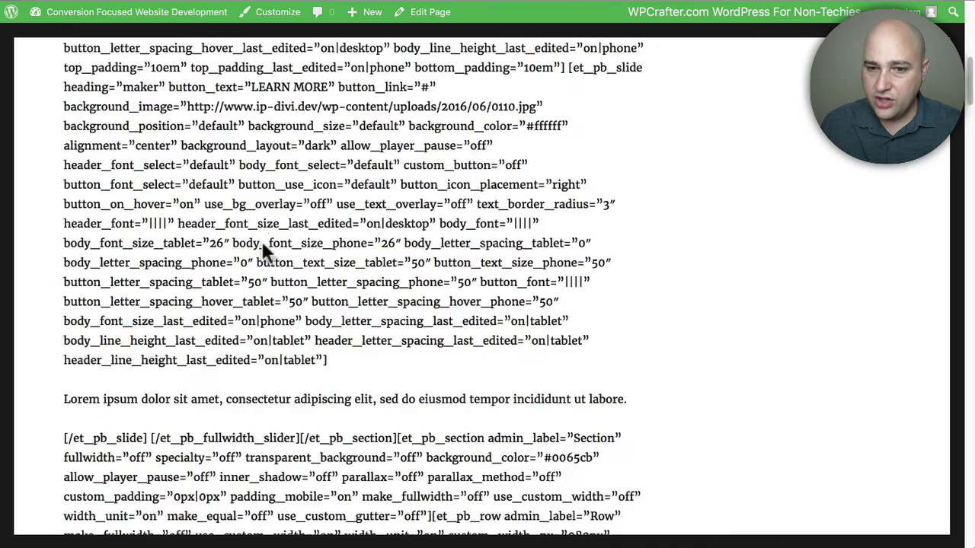
scroll(260, 242, "down", 4)
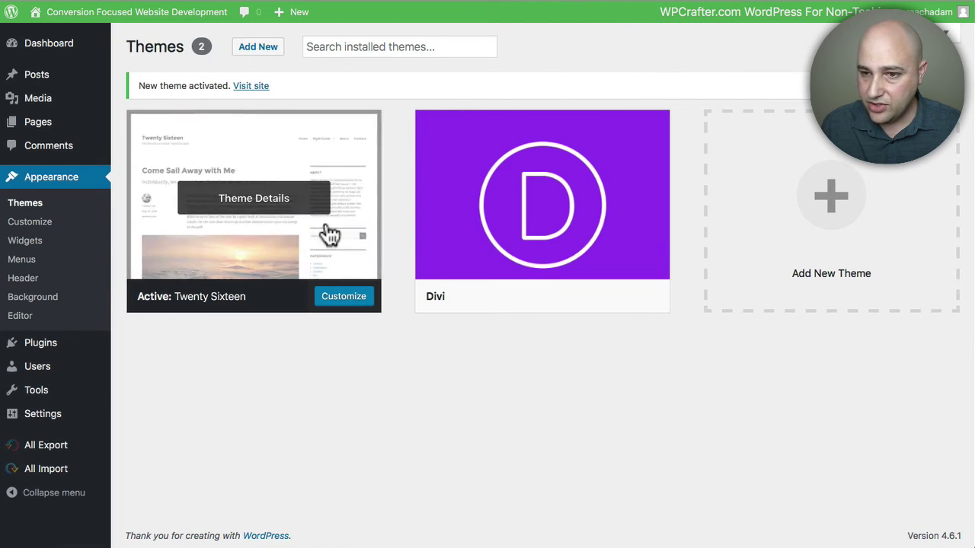
Reactivate the Divi theme, leaving Twenty Sixteen inactive
left_click(567, 298)
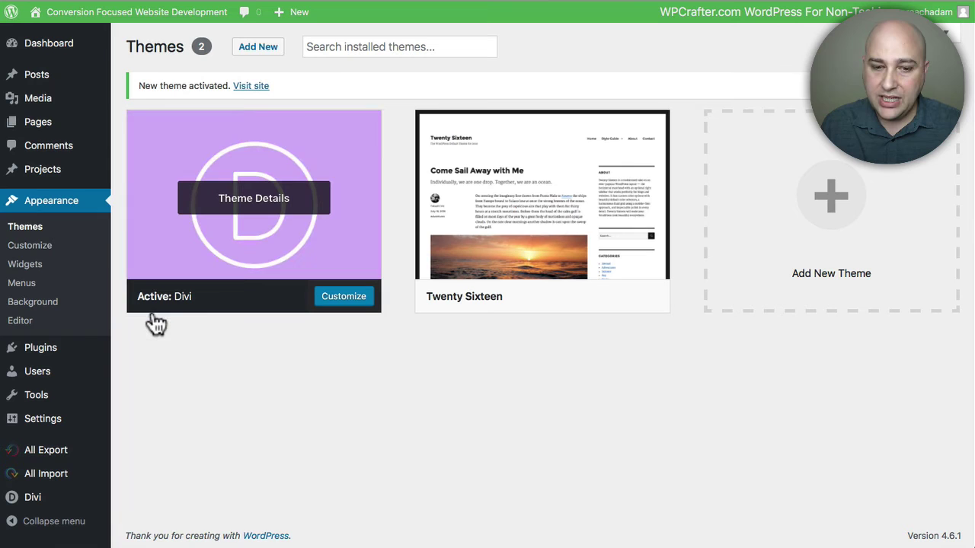
mouse_move(65, 462)
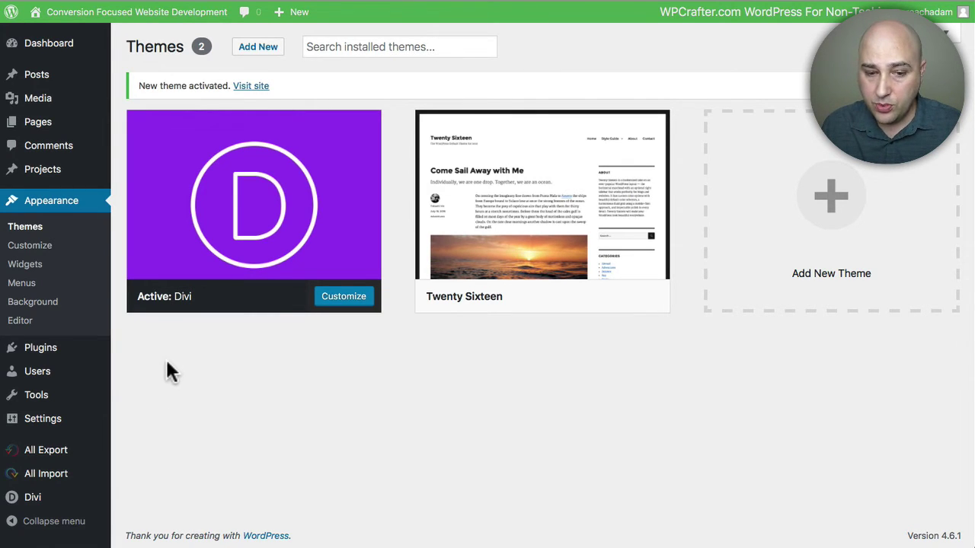
mouse_move(40, 457)
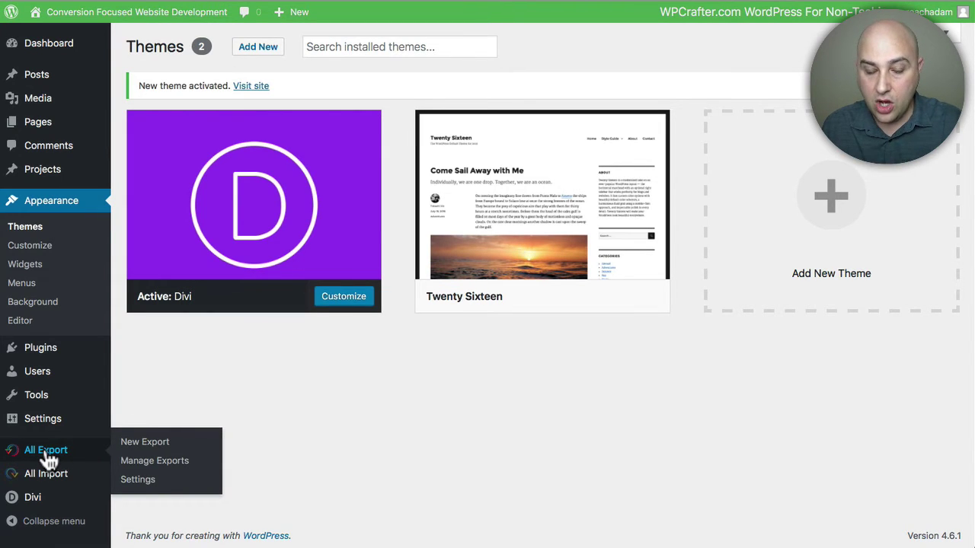
Compare the WP All Export Function Editor code with the article's original shortcode-removal snippet
left_click(145, 480)
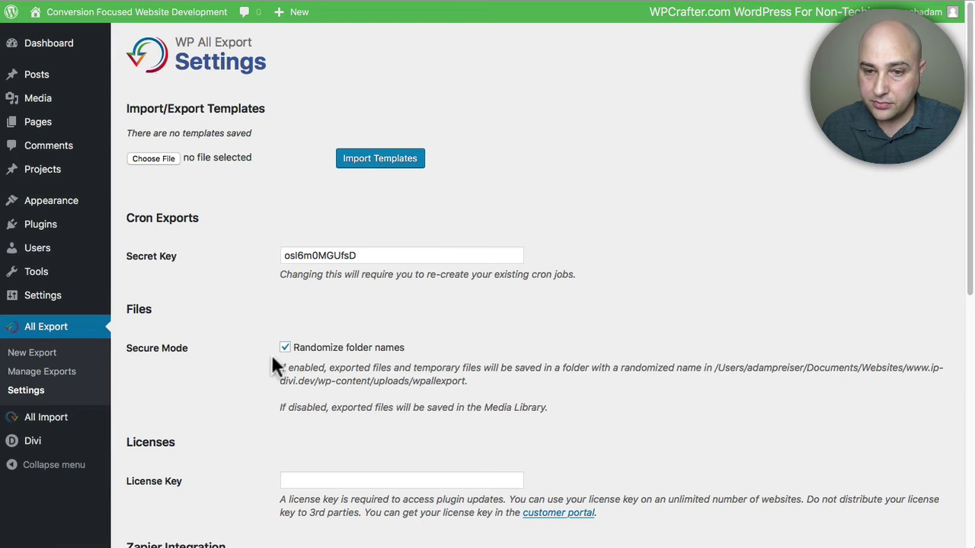
scroll(270, 353, "down", 6)
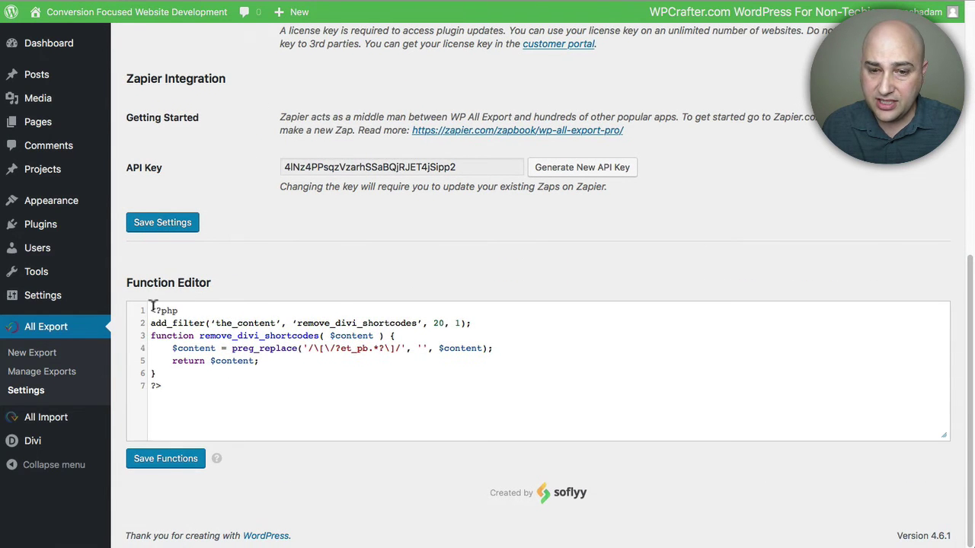
left_click_drag(150, 309, 212, 381)
left_click(212, 381)
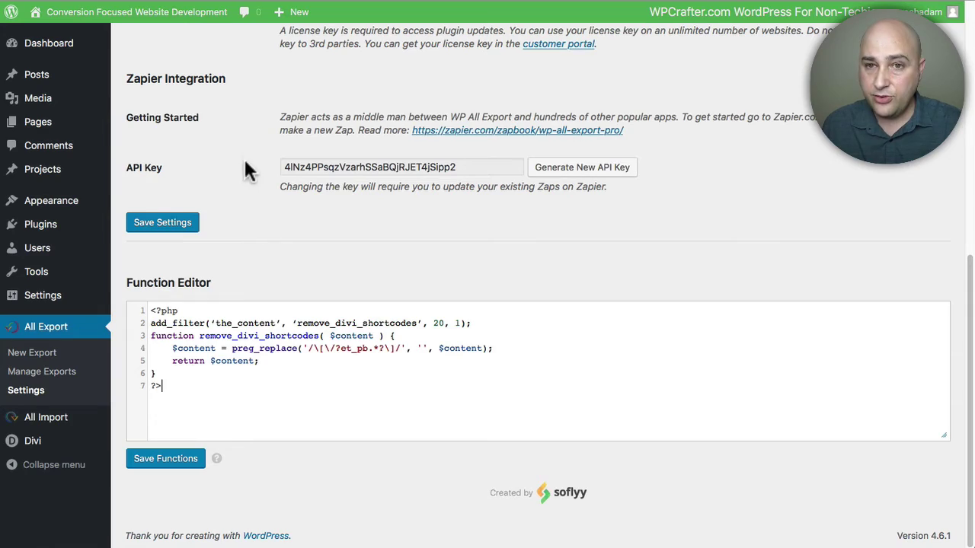
left_click(259, 3)
scroll(319, 304, "down", 10)
scroll(319, 304, "down", 6)
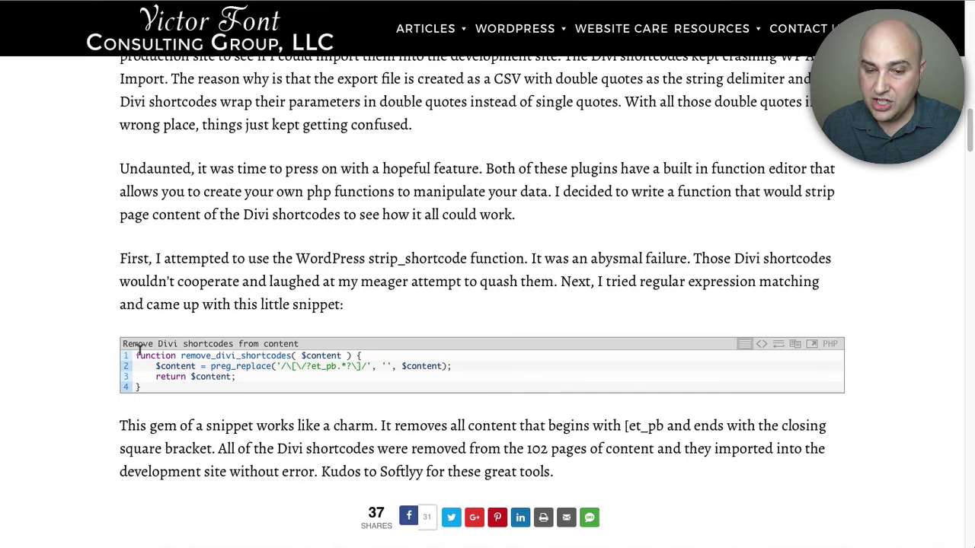
Finish editing the remove_divi_shortcodes filter code and save the functions
left_click(641, 2)
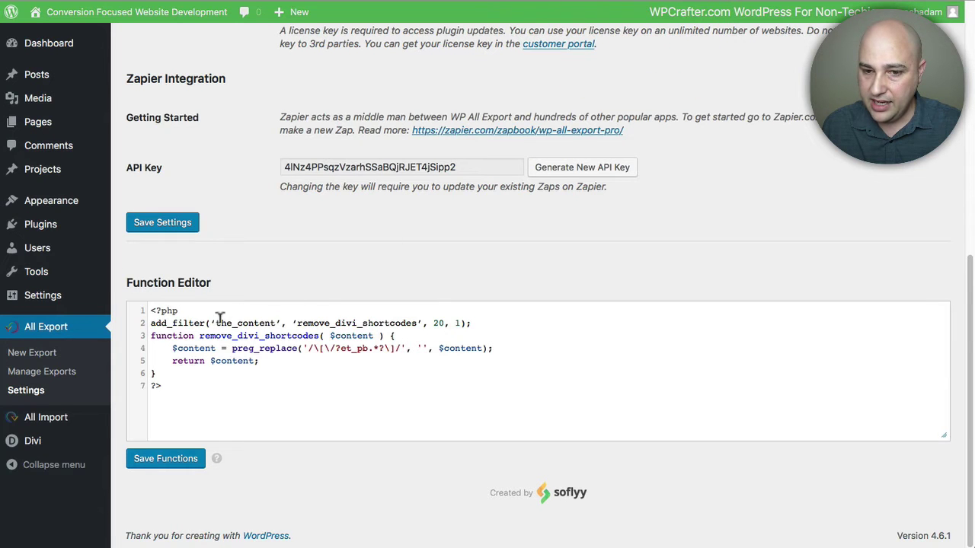
left_click_drag(150, 319, 470, 323)
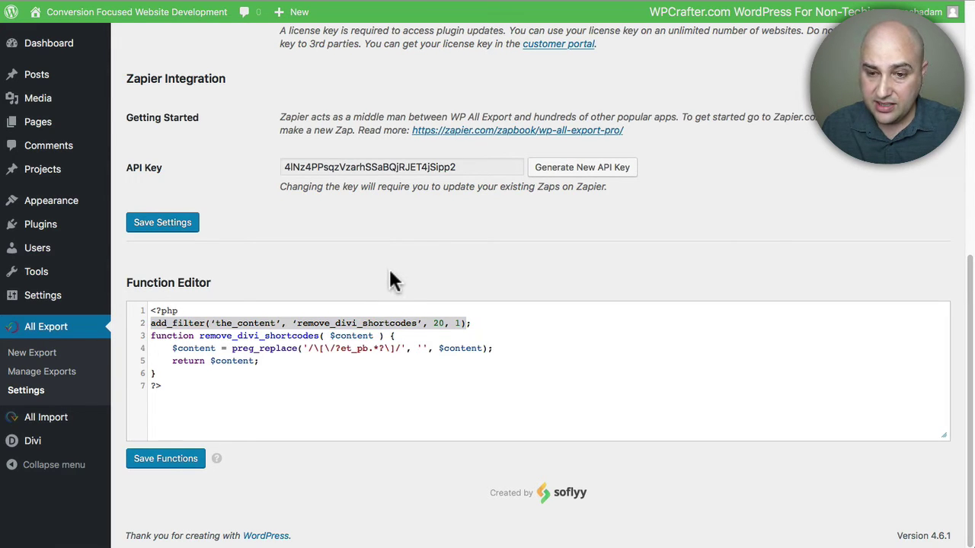
left_click(392, 276)
left_click(435, 249)
left_click(405, 334)
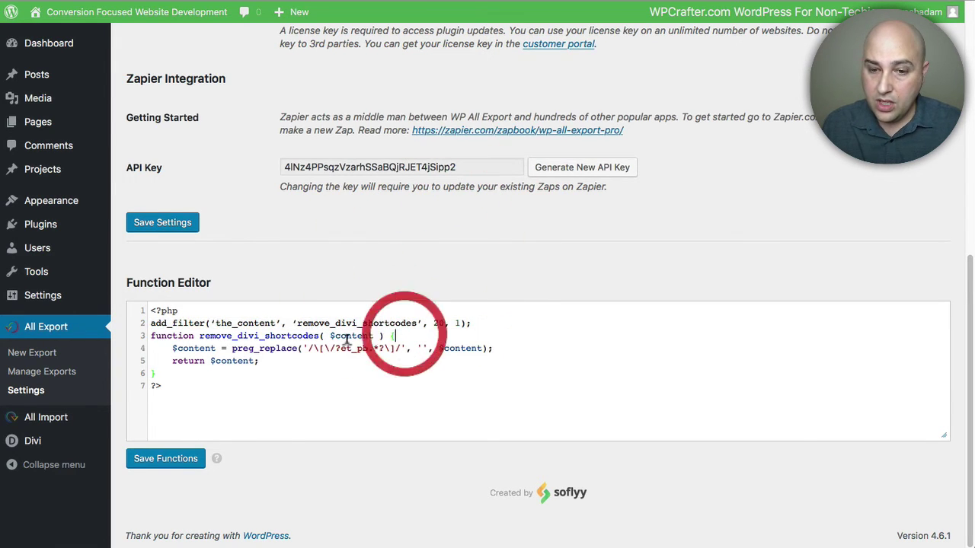
left_click(159, 458)
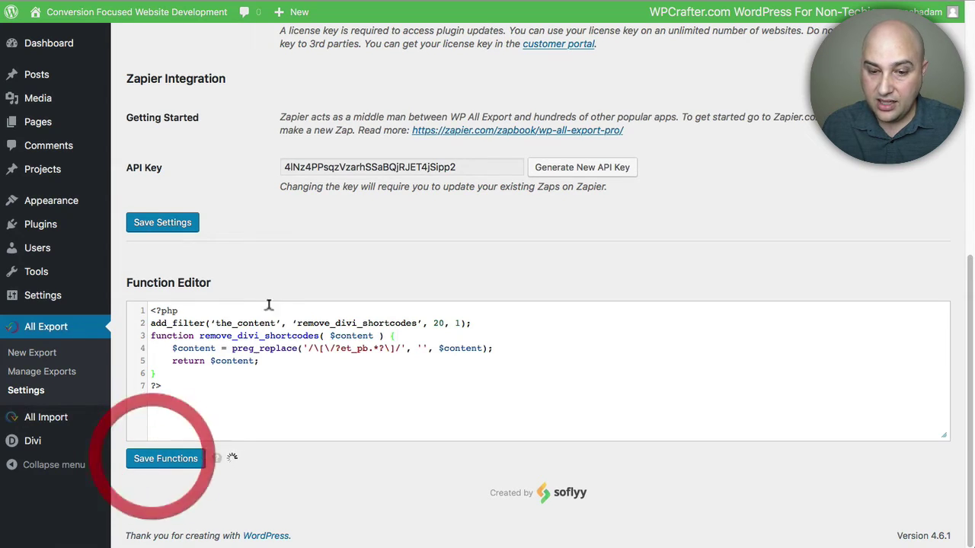
Start a new WP All Export of Pages (3 pages) and continue to customizing the export fields
left_click(34, 352)
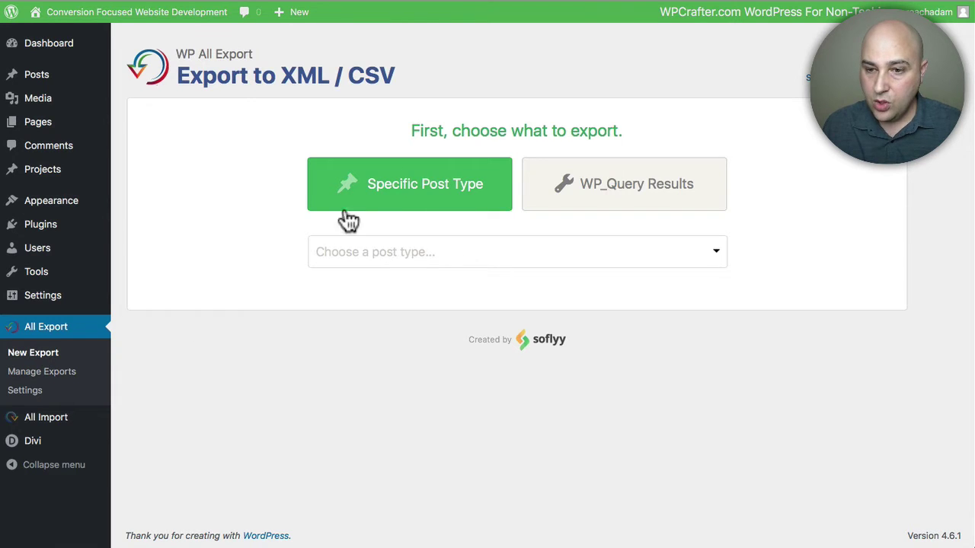
left_click(422, 255)
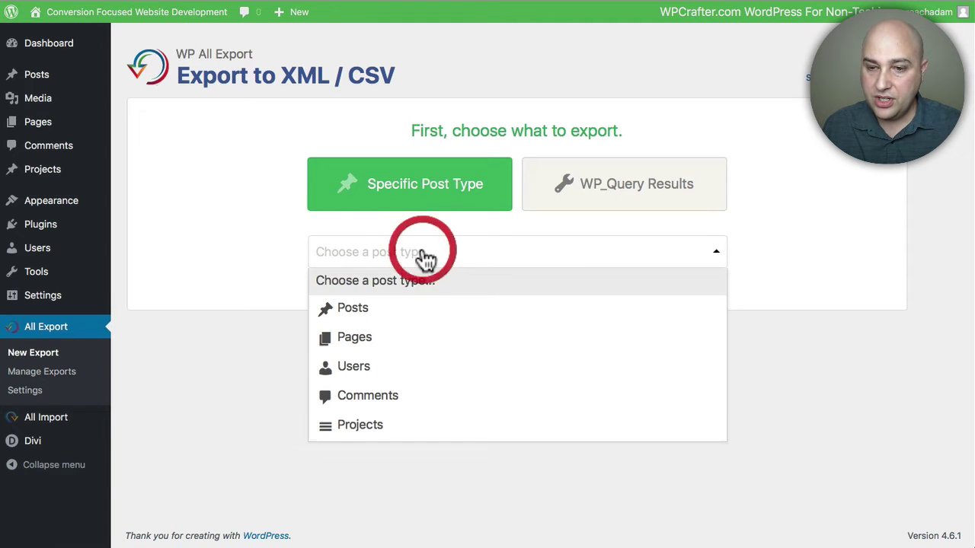
left_click(371, 347)
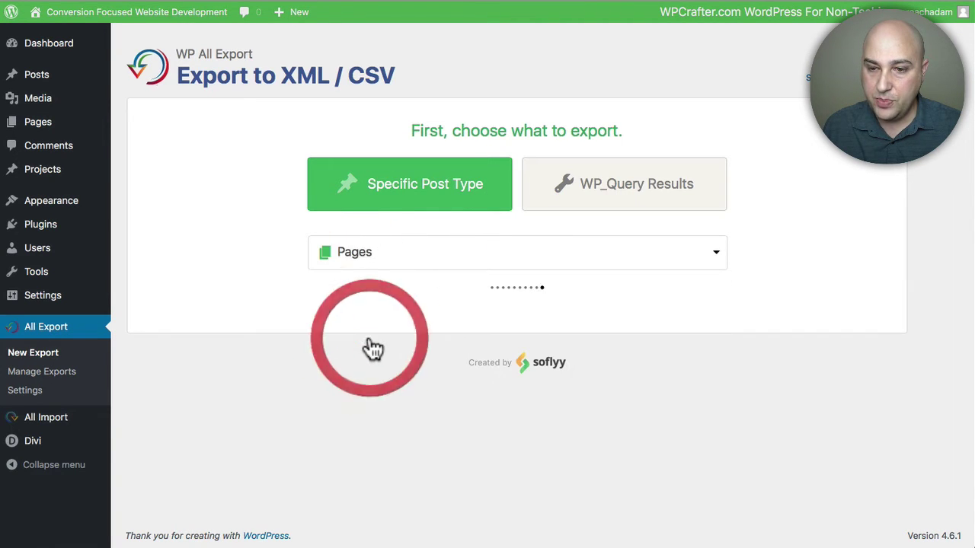
scroll(461, 439, "down", 2)
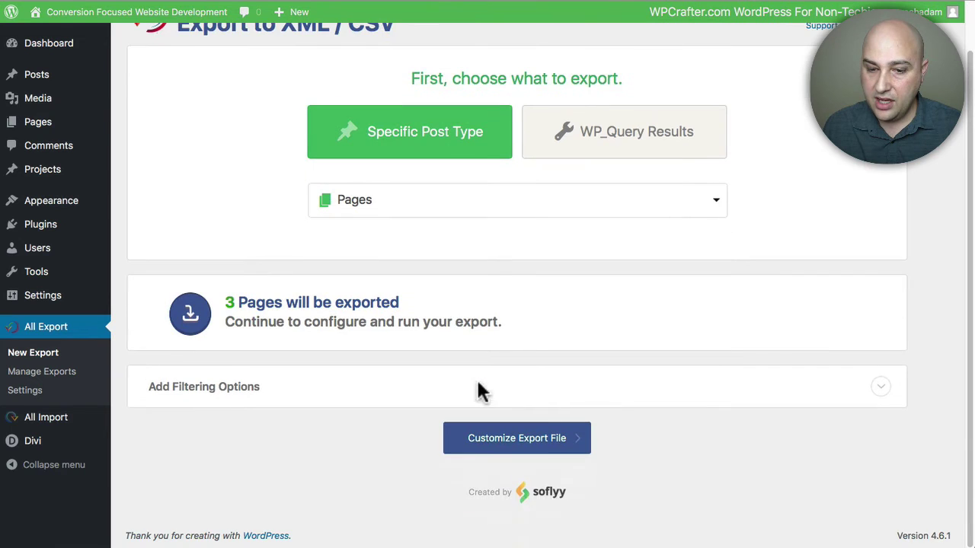
left_click(517, 443)
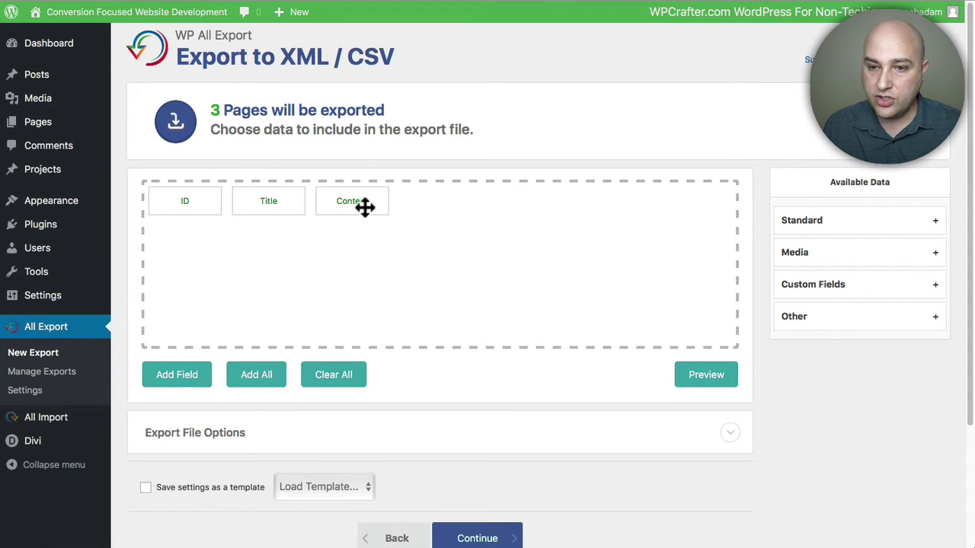
Set the Content field to export the value returned by the remove_divi_shortcodes PHP function
left_click(355, 207)
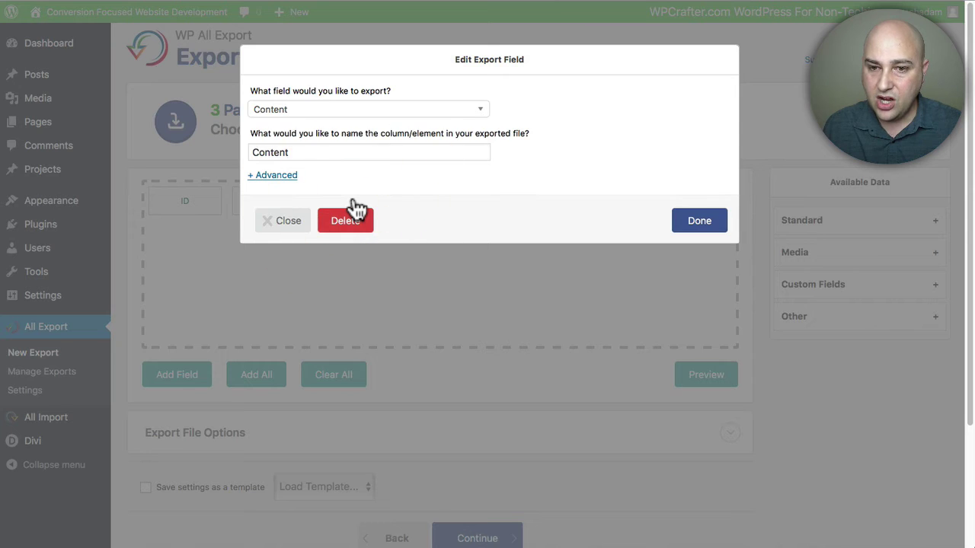
left_click(272, 176)
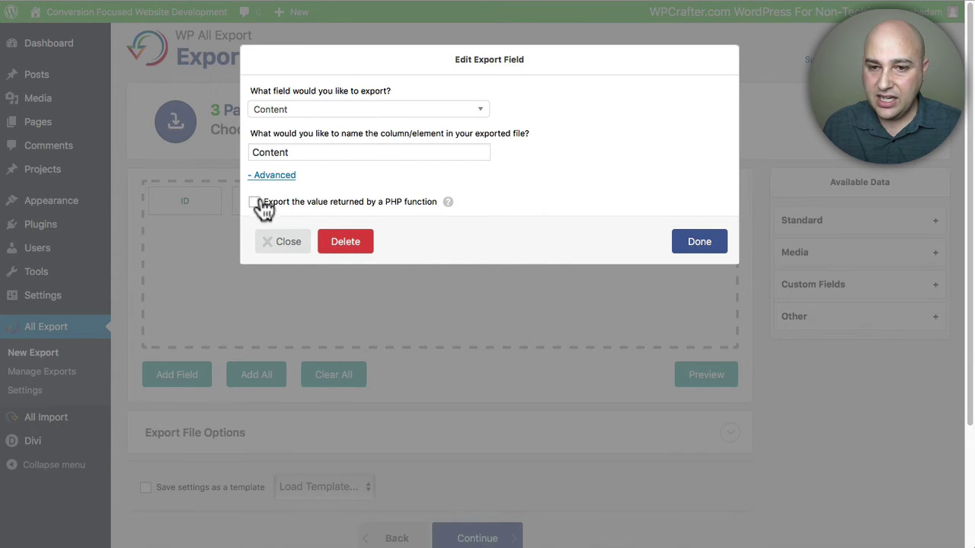
left_click(255, 203)
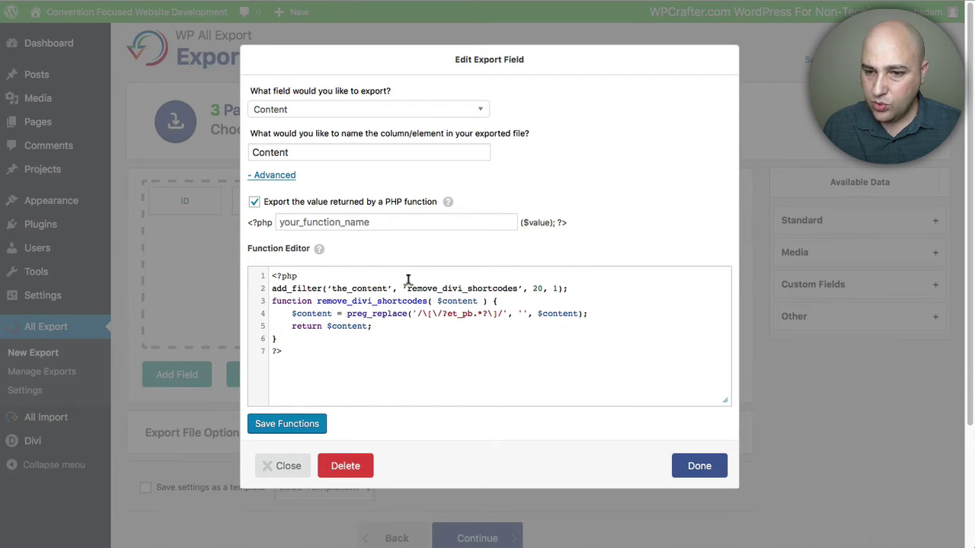
left_click_drag(407, 281, 517, 282)
key("super+c")
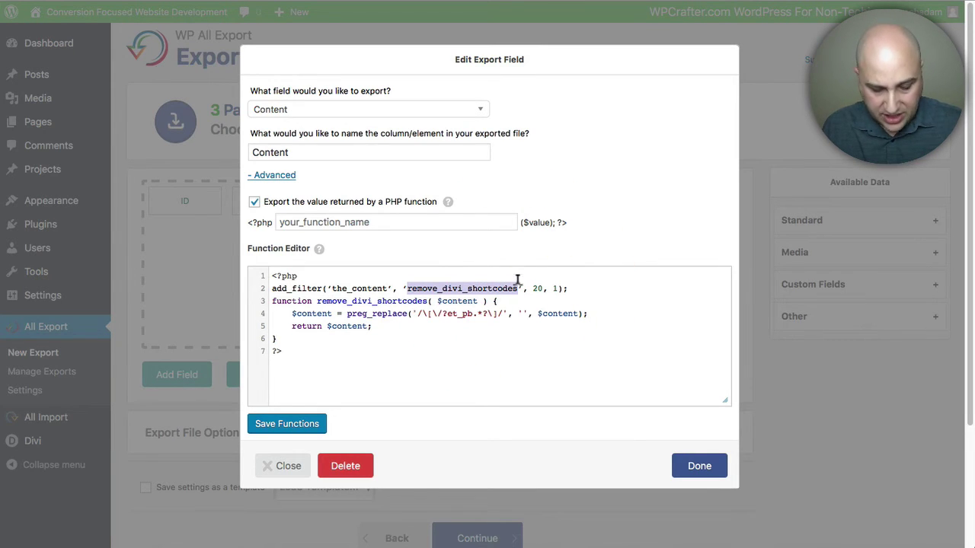
left_click(417, 220)
key("super+v")
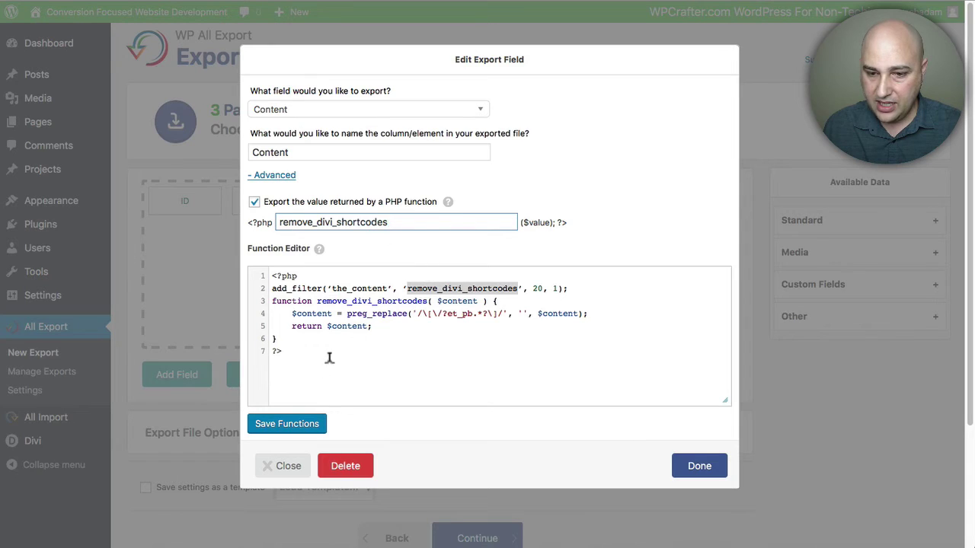
Confirm the Content field settings and run the export of all 3 Pages
left_click(700, 473)
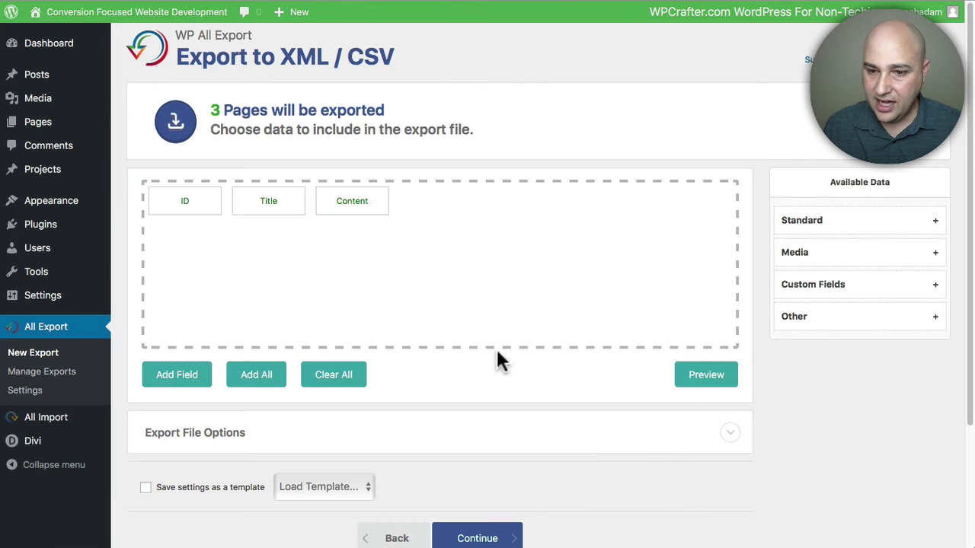
scroll(497, 354, "down", 3)
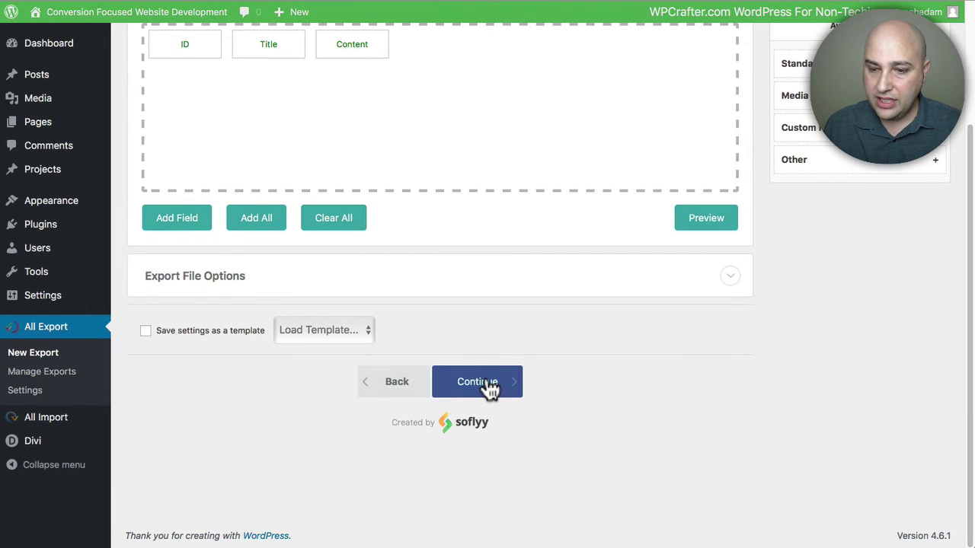
left_click(488, 386)
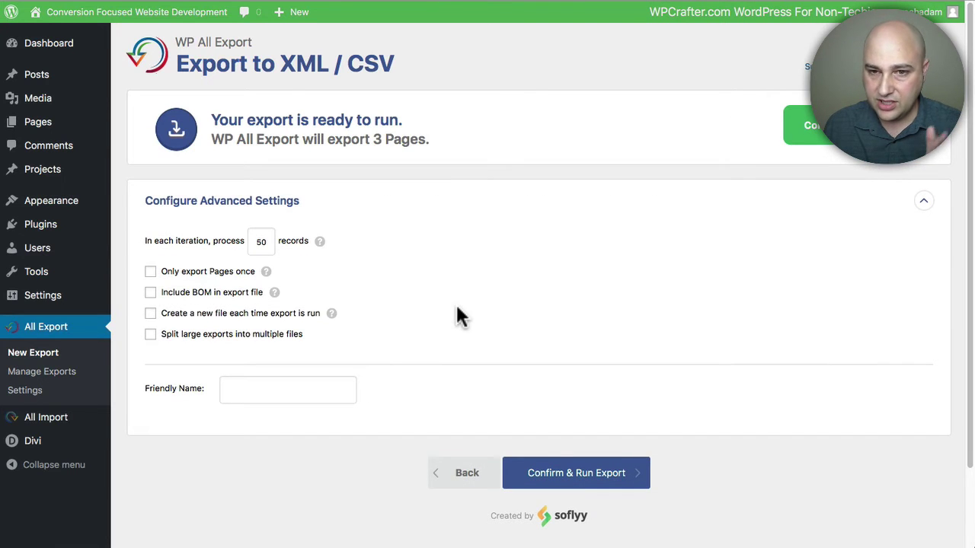
left_click(583, 473)
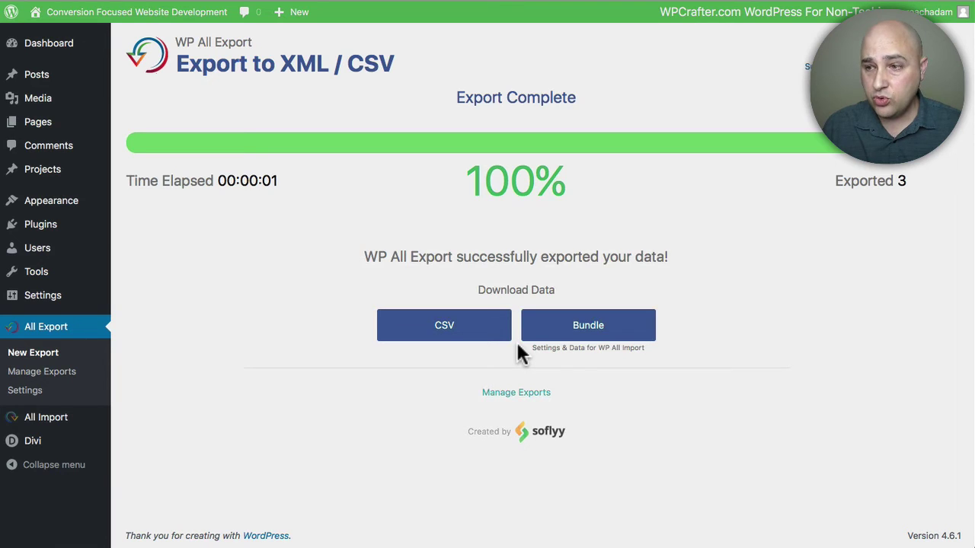
Download the completed Pages export data as a CSV file
left_click(898, 182)
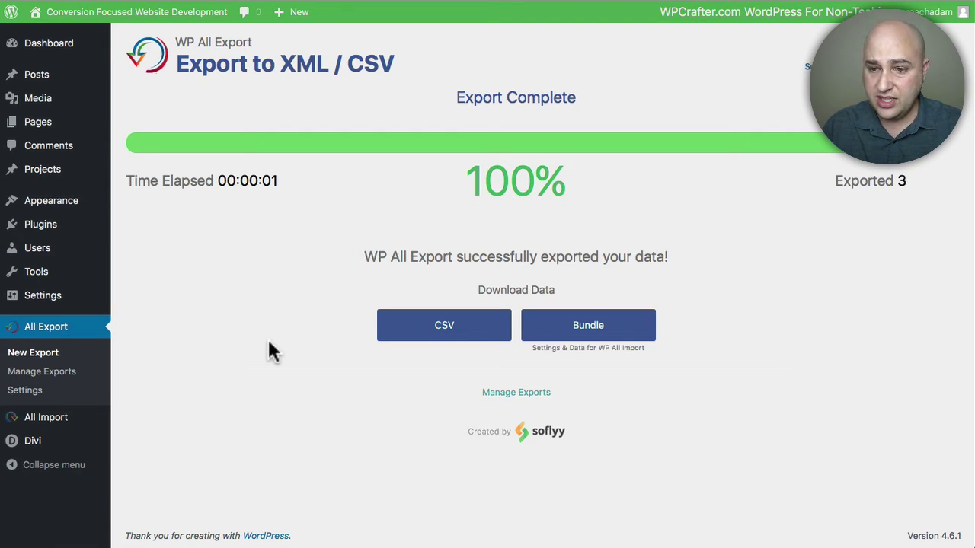
left_click(450, 333)
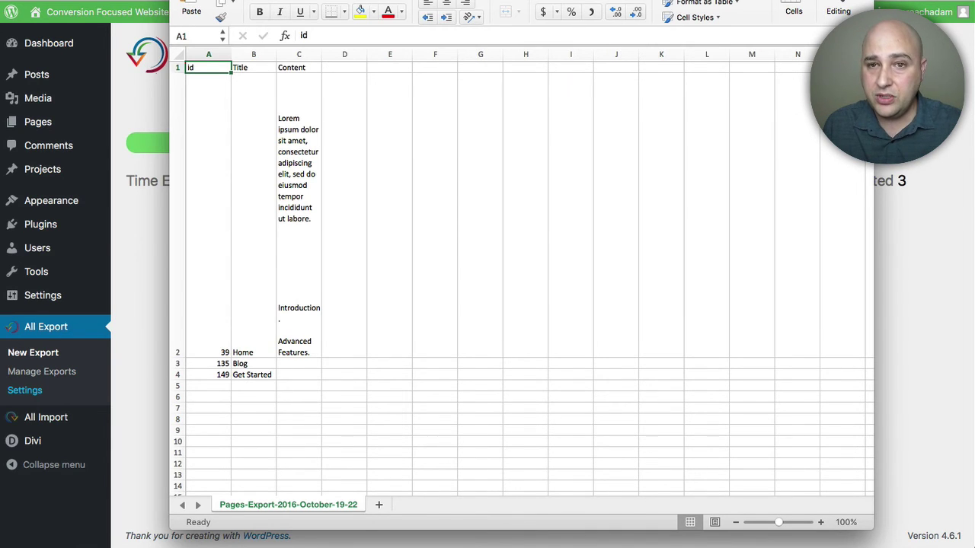
Close Excel and review the remove_divi_shortcodes regex on line 4 in WP All Export Settings
left_click(184, 10)
left_click(31, 390)
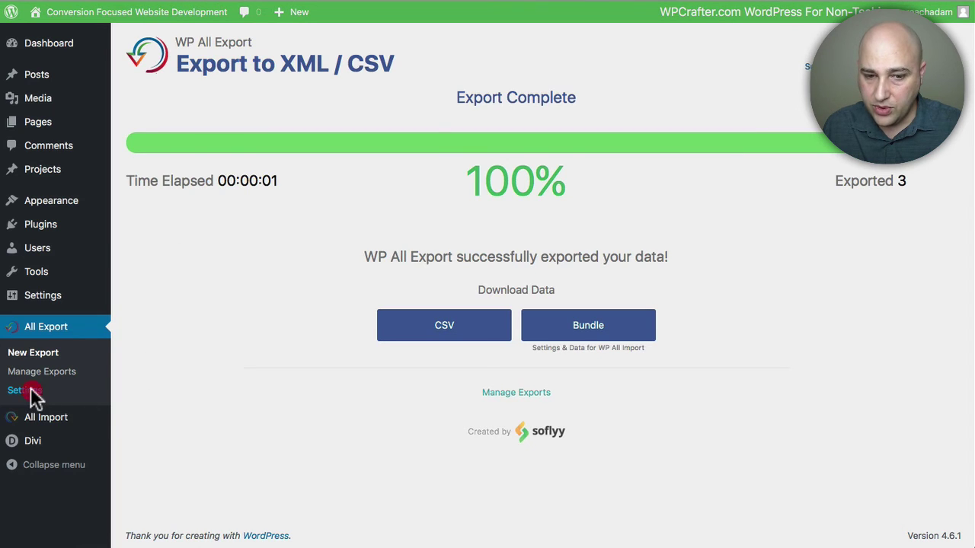
scroll(225, 312, "down", 15)
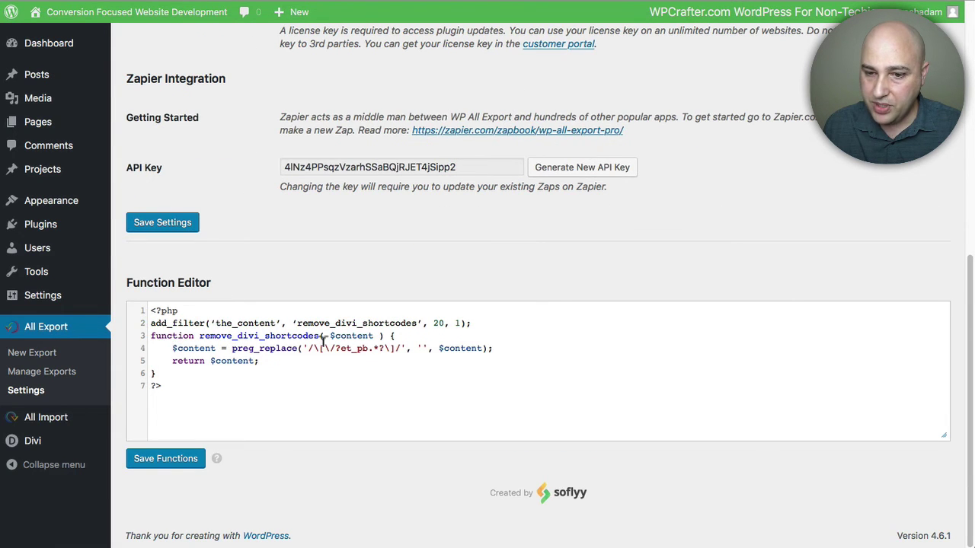
left_click_drag(494, 348, 401, 348)
left_click(534, 347)
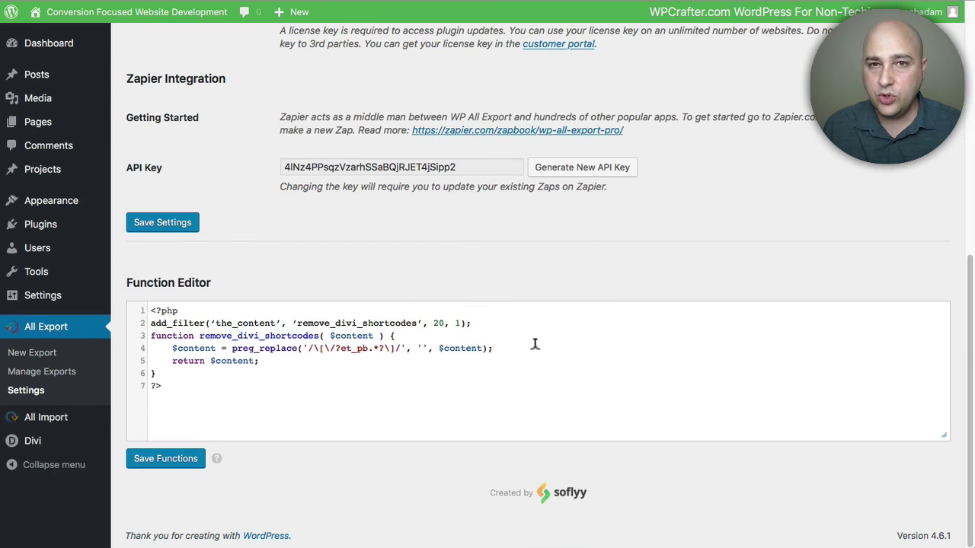